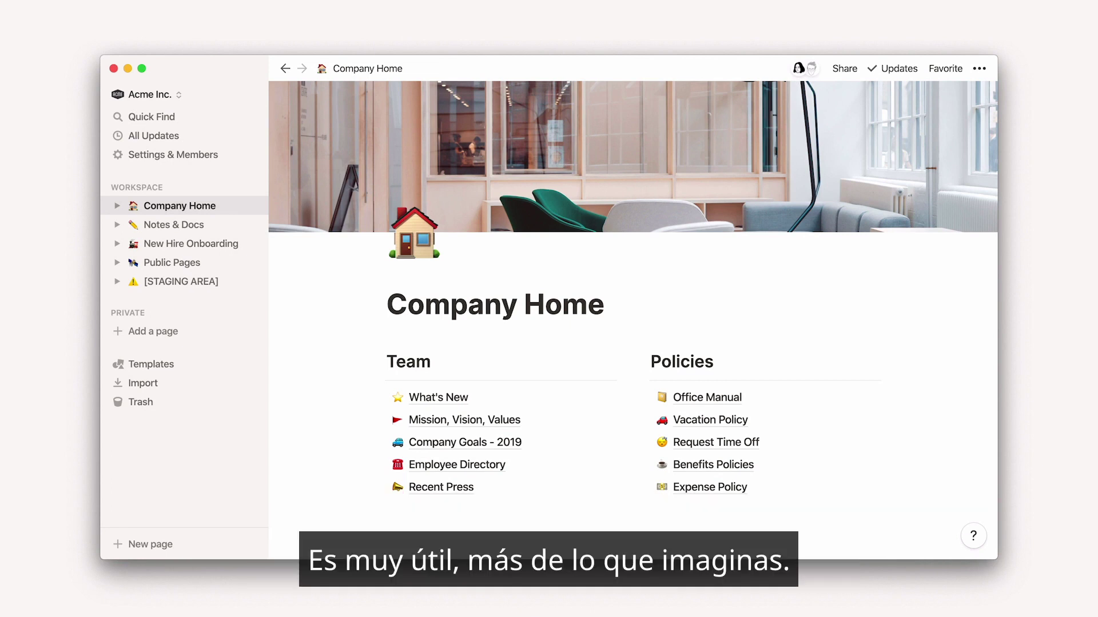
Step: Switch to Safari to view the published Blendle's Employee Handbook page
key("super+Tab")
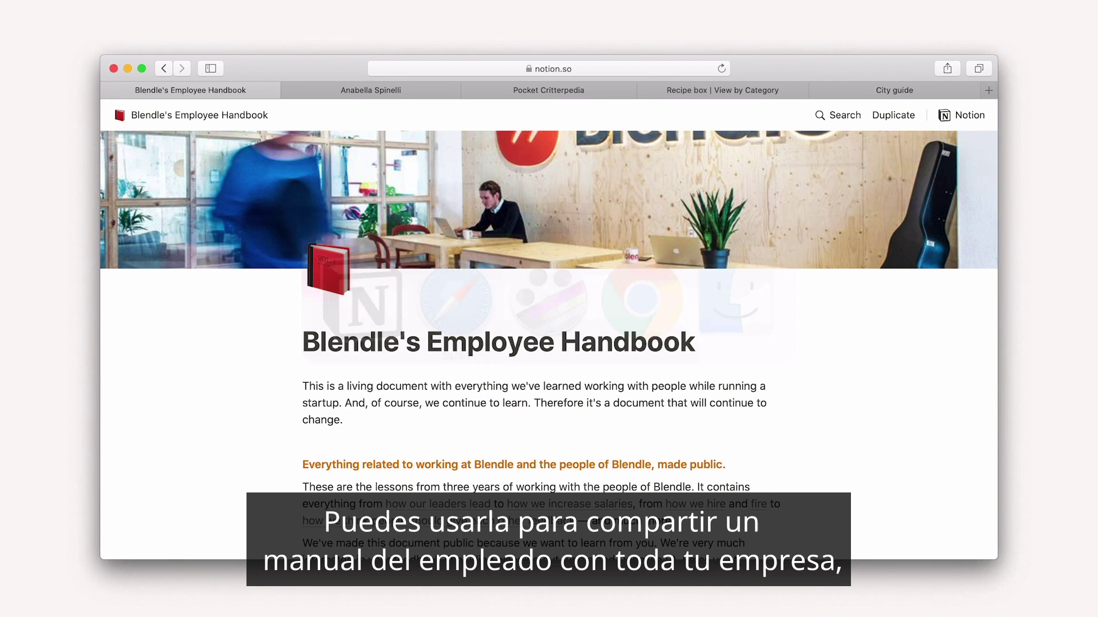
Step: Browse the handbook's first-week page, then skim the published résumé and Pocket Critterpedia pages
scroll(549, 343, "down", 1)
scroll(230, 275, "down", 10)
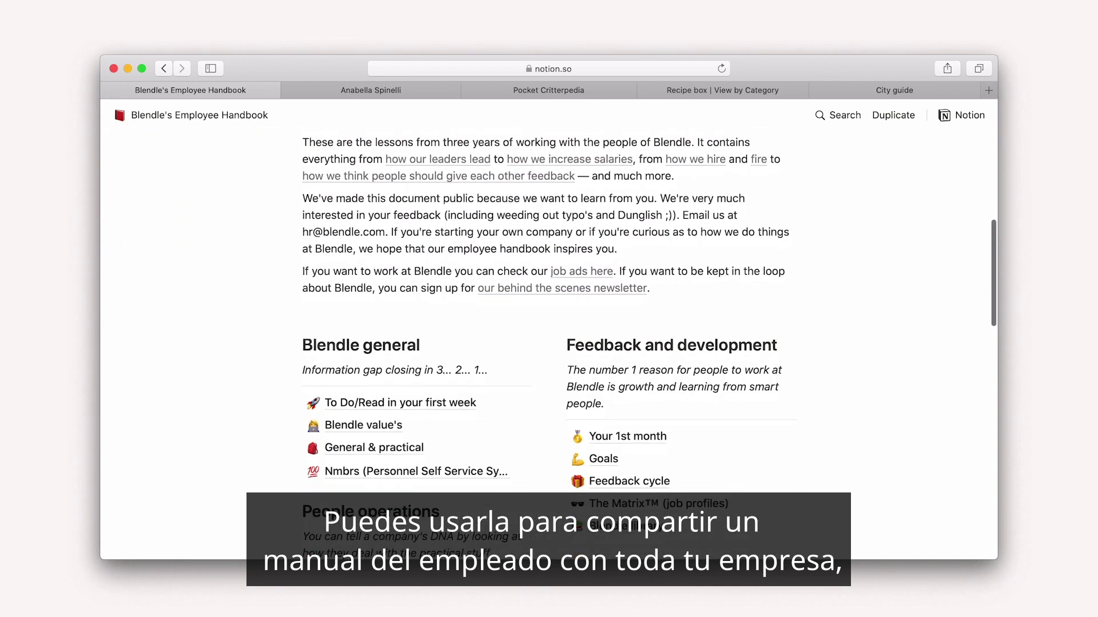
left_click(337, 219)
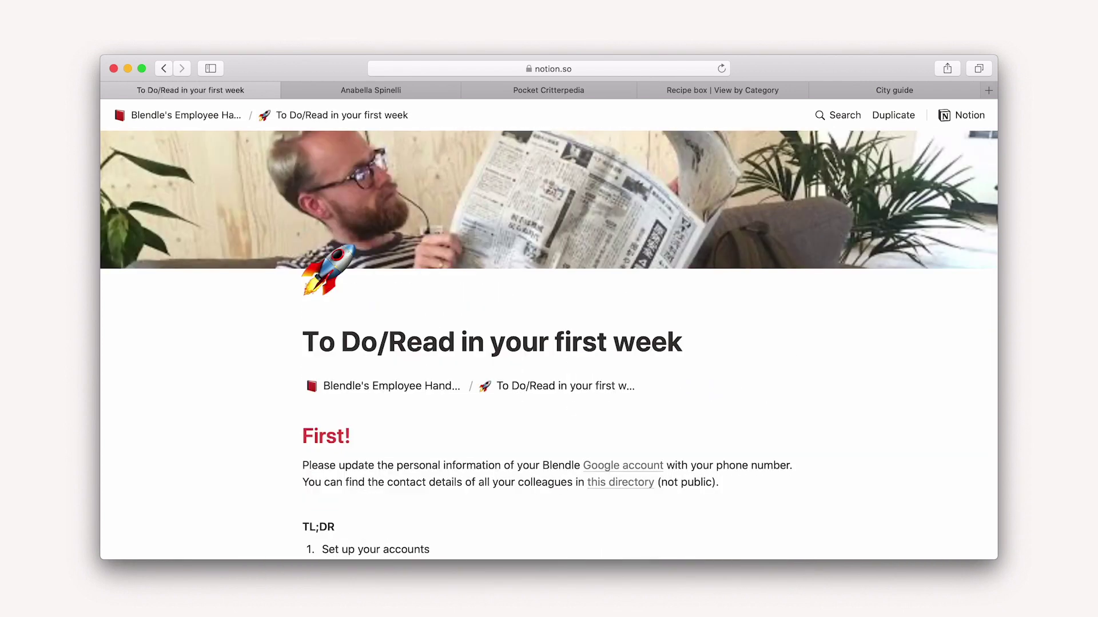
key("ctrl+Tab")
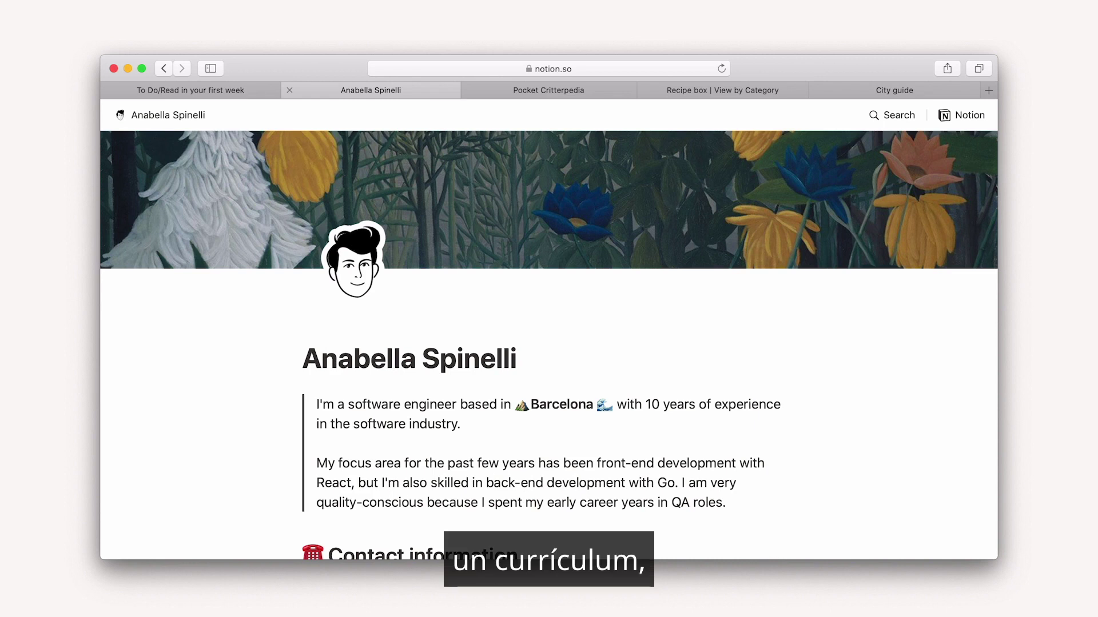
scroll(549, 359, "down", 10)
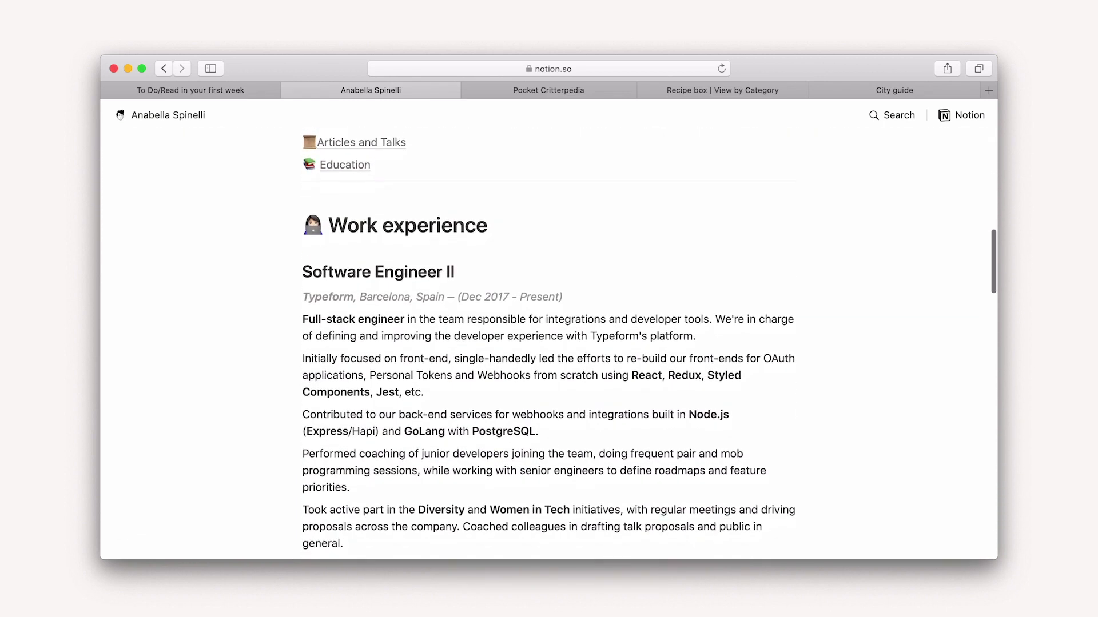
key("ctrl+Tab")
scroll(549, 343, "down", 5)
scroll(548, 343, "down", 5)
Step: Look through the Pear, Pomegranate, and Spinach Salad recipe and the City guide page
key("ctrl+Tab")
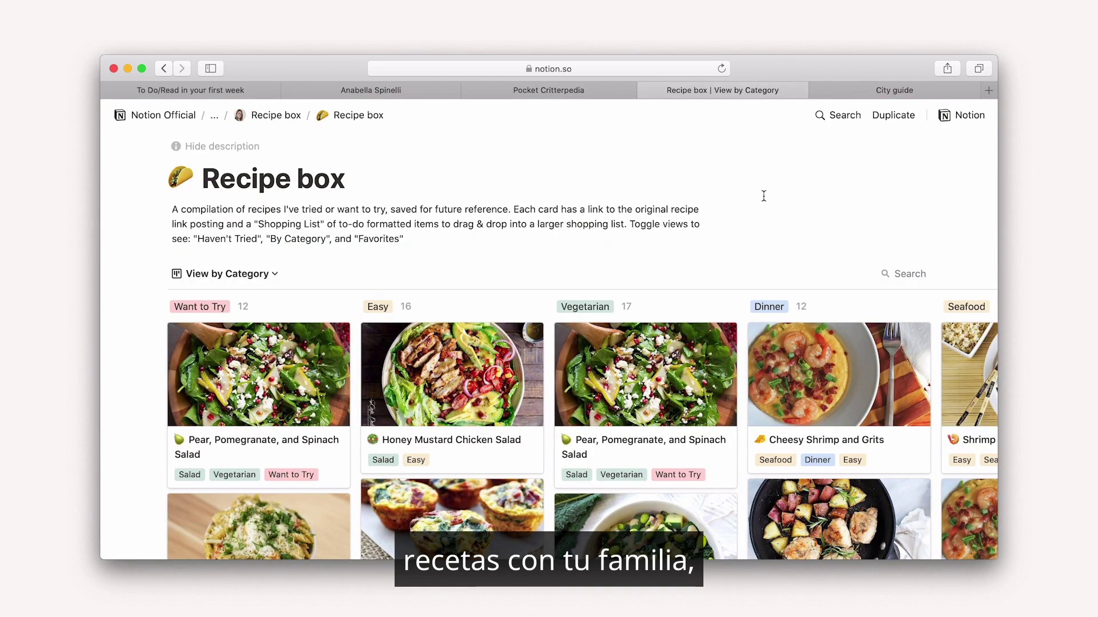
left_click(663, 351)
scroll(664, 352, "down", 5)
scroll(549, 383, "down", 5)
key("ctrl+Tab")
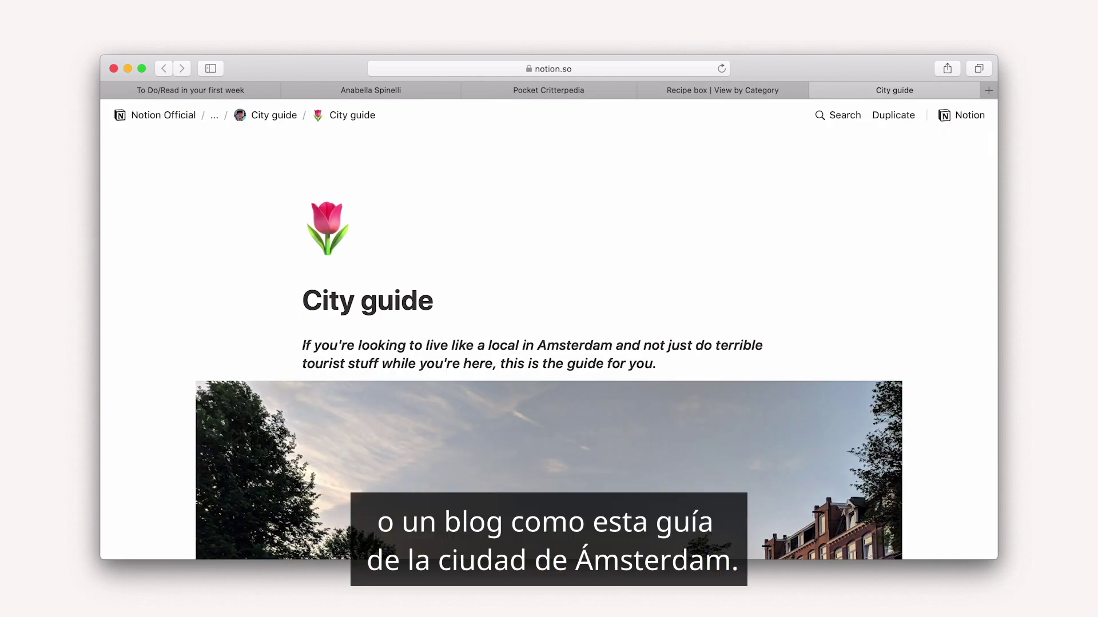
scroll(548, 343, "down", 10)
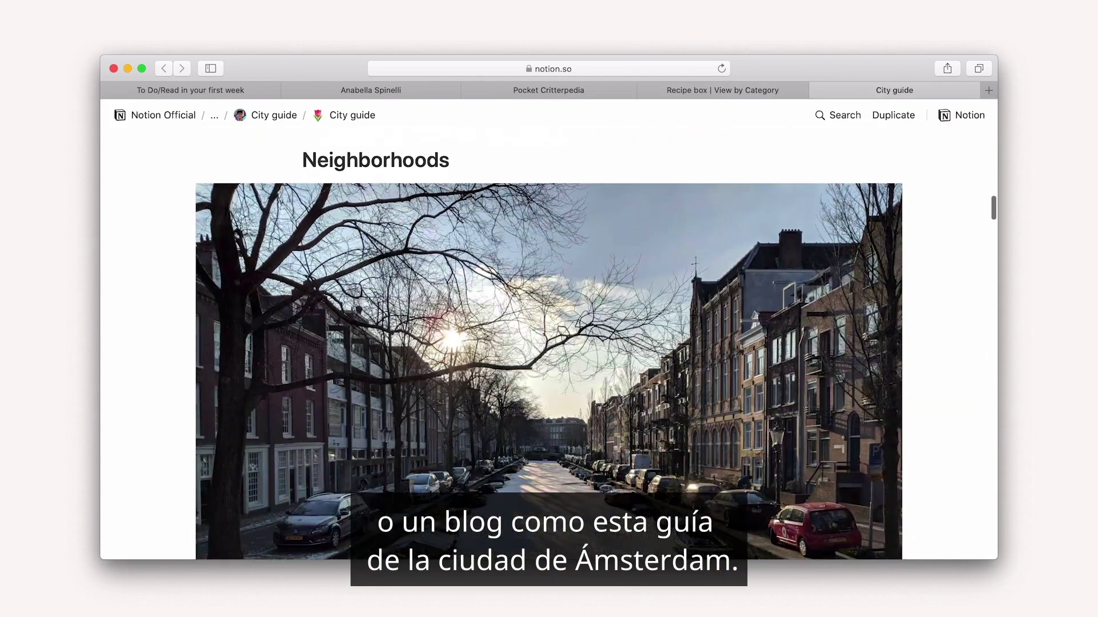
scroll(549, 343, "down", 8)
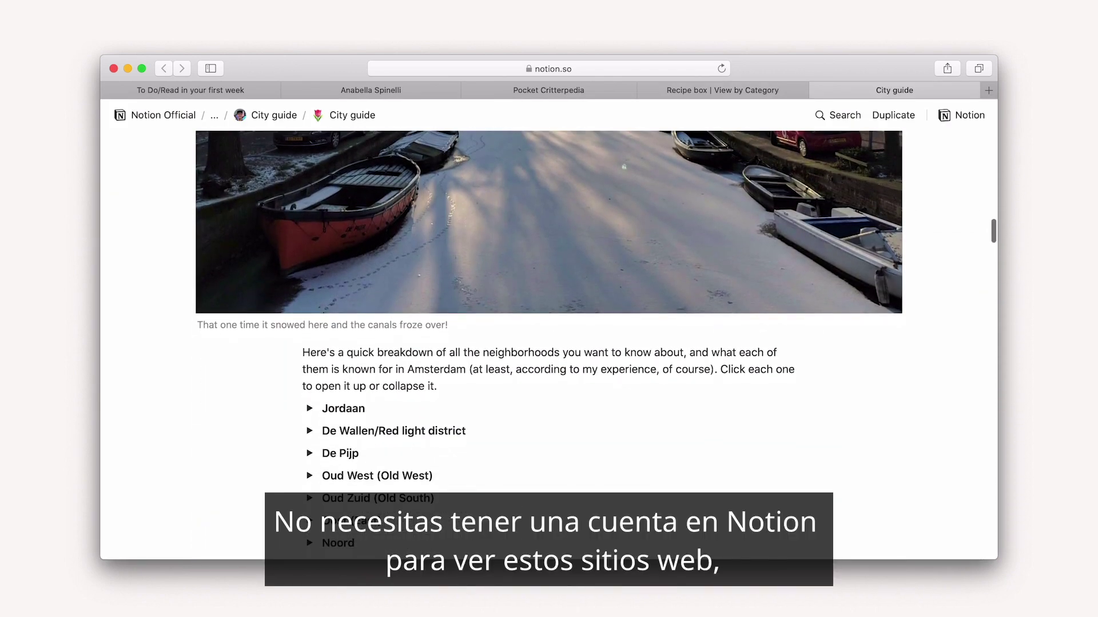
Step: Cycle once more through all five example tabs, then return to Notion's Public Pages
key("ctrl+Tab")
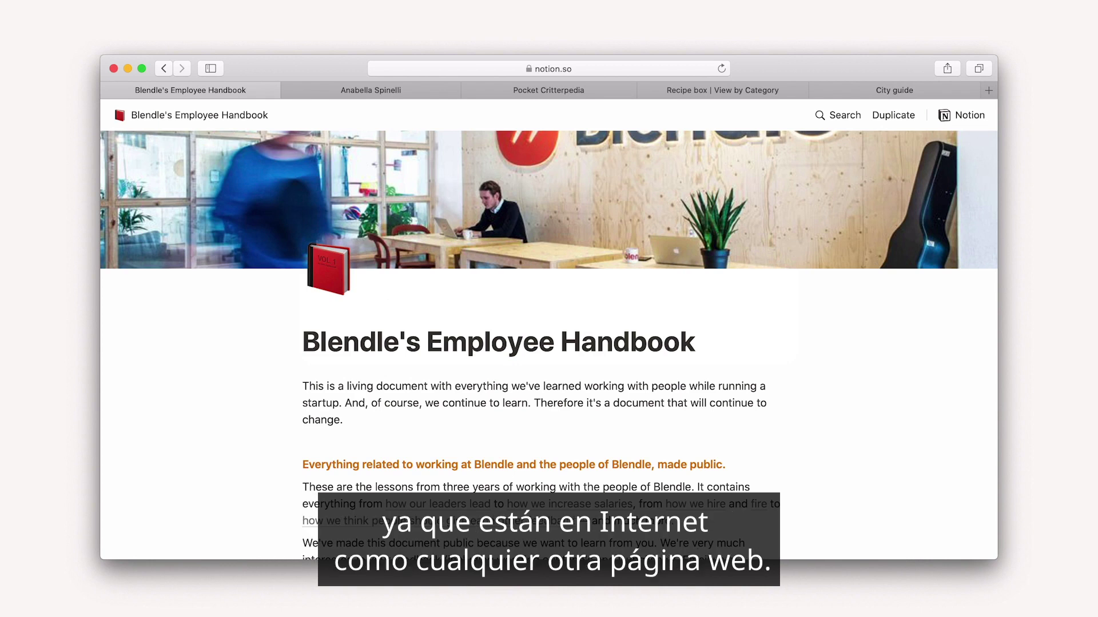
key("ctrl+Tab")
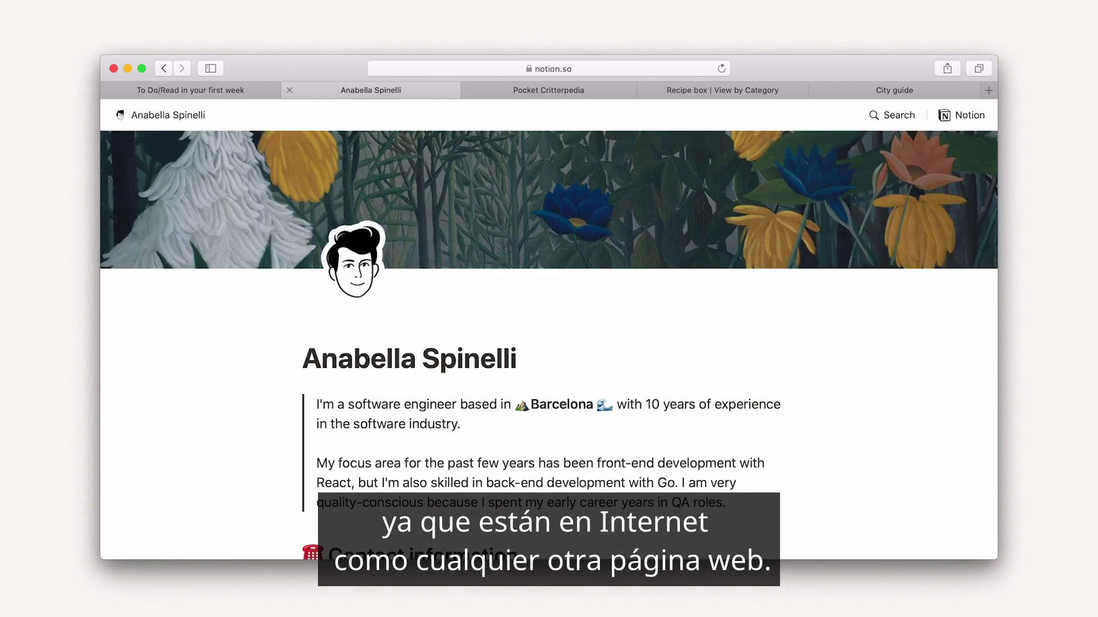
key("ctrl+Tab")
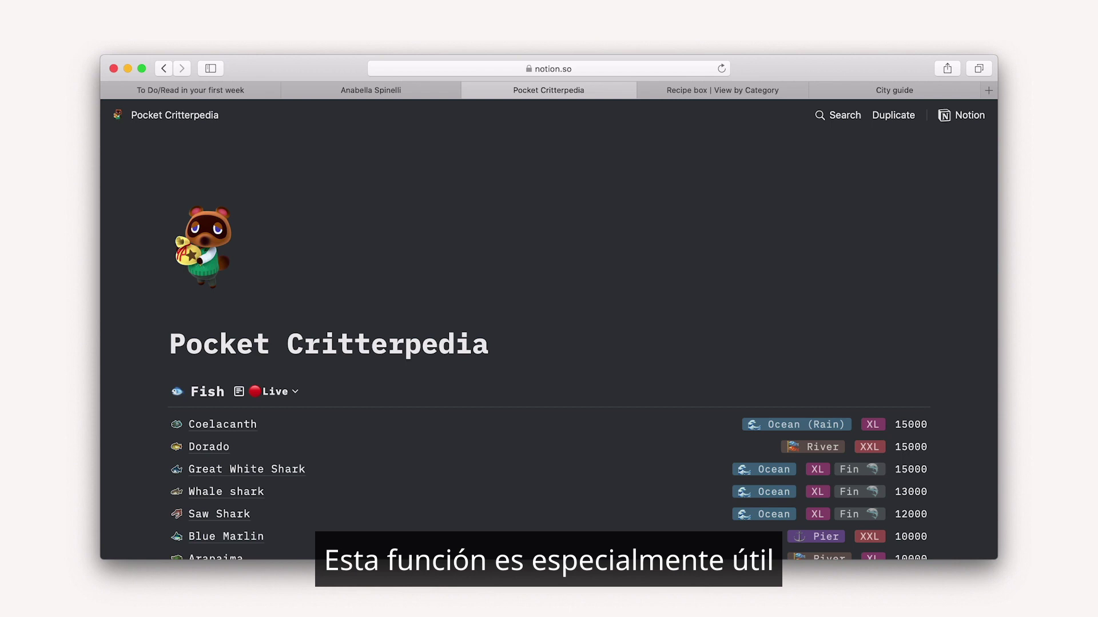
key("ctrl+Tab")
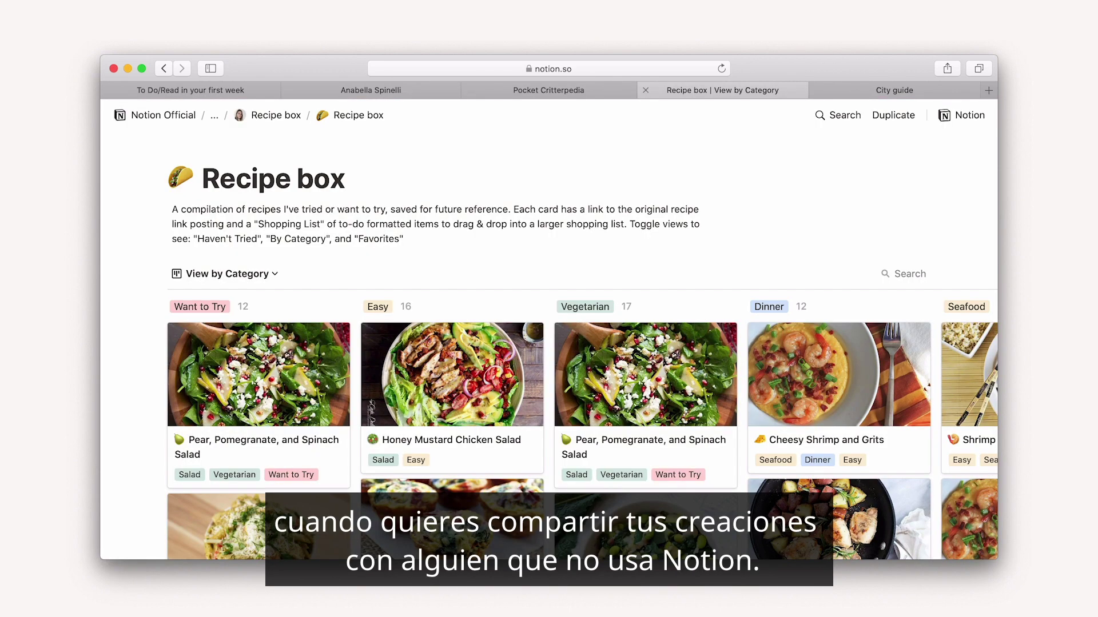
key("ctrl+Tab")
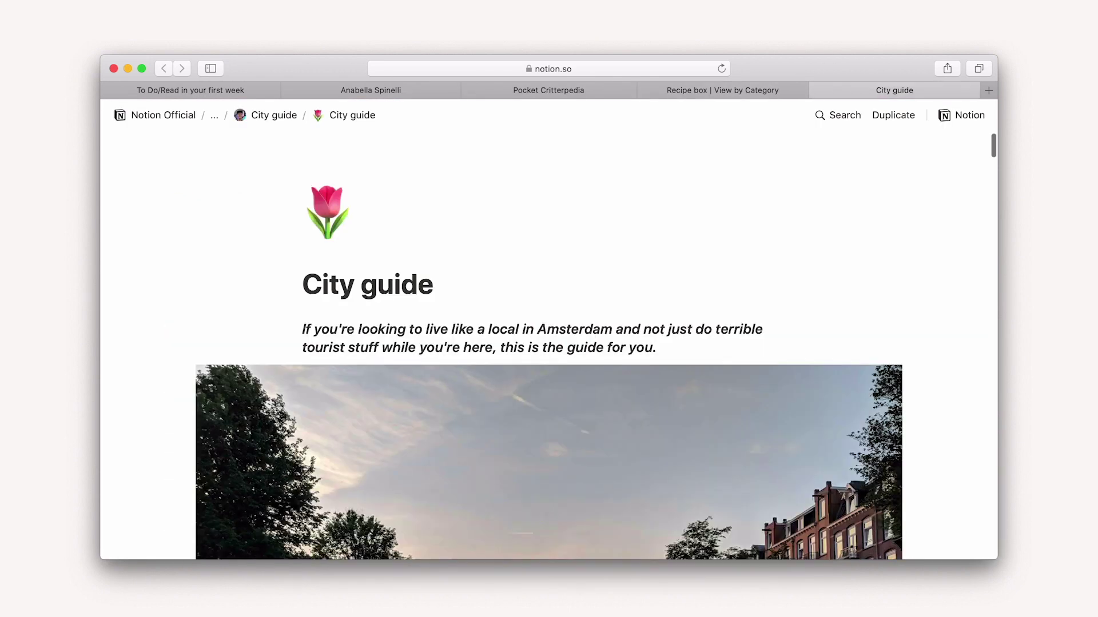
key("super+Tab")
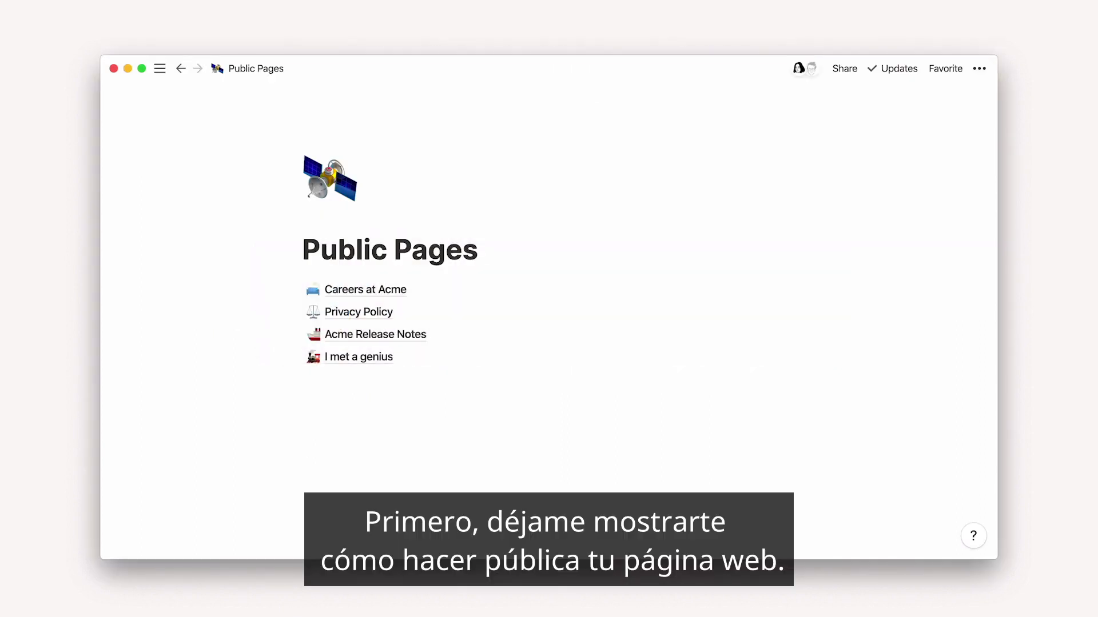
Step: Open the 'I met a genius' subpage and show its Share options
left_click(418, 360)
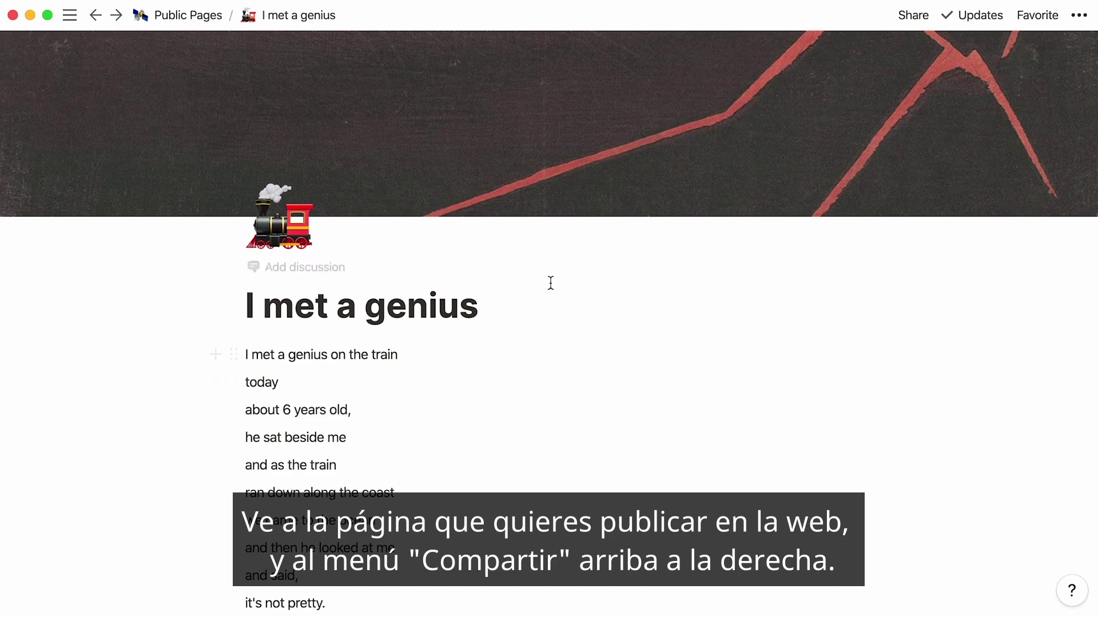
left_click(919, 17)
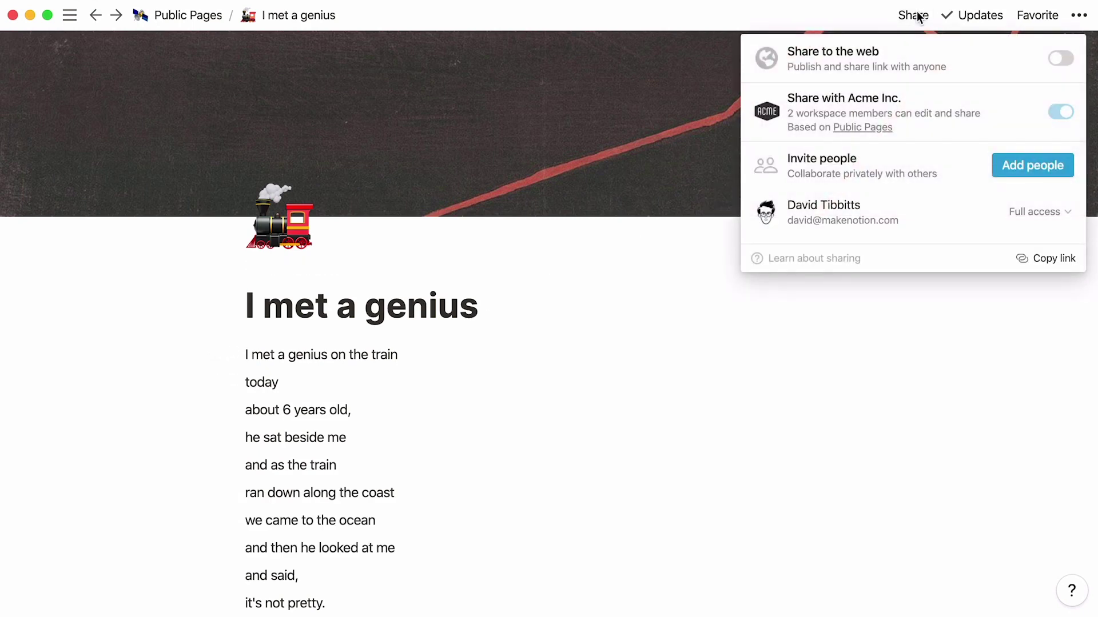
mouse_move(1057, 57)
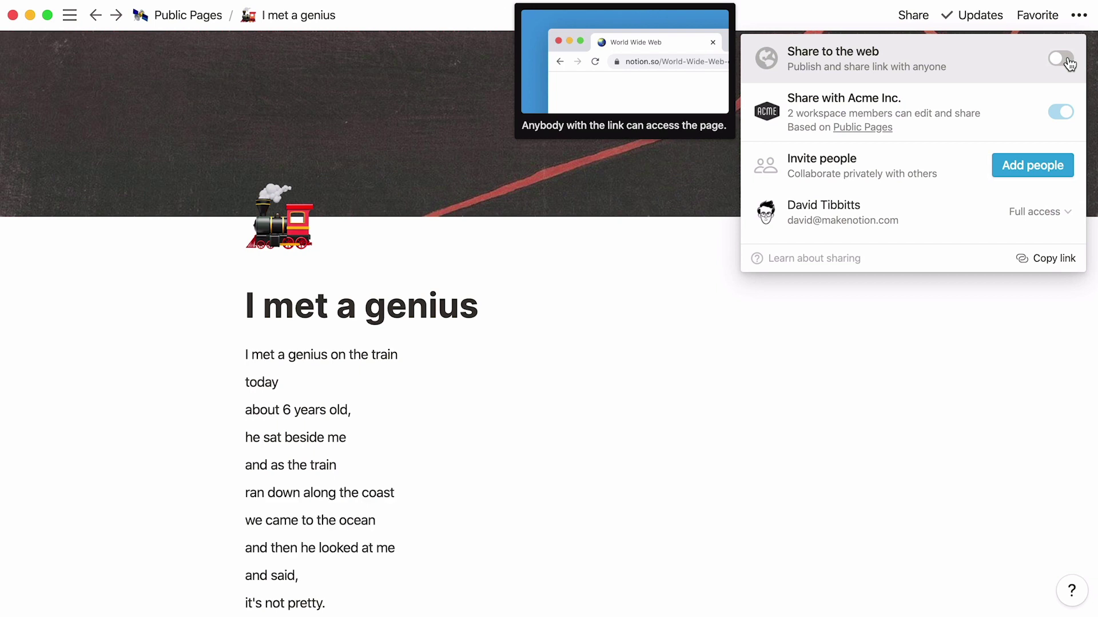
Step: Turn on Share to the web for 'I met a genius' and enable search engine indexing
left_click(1064, 60)
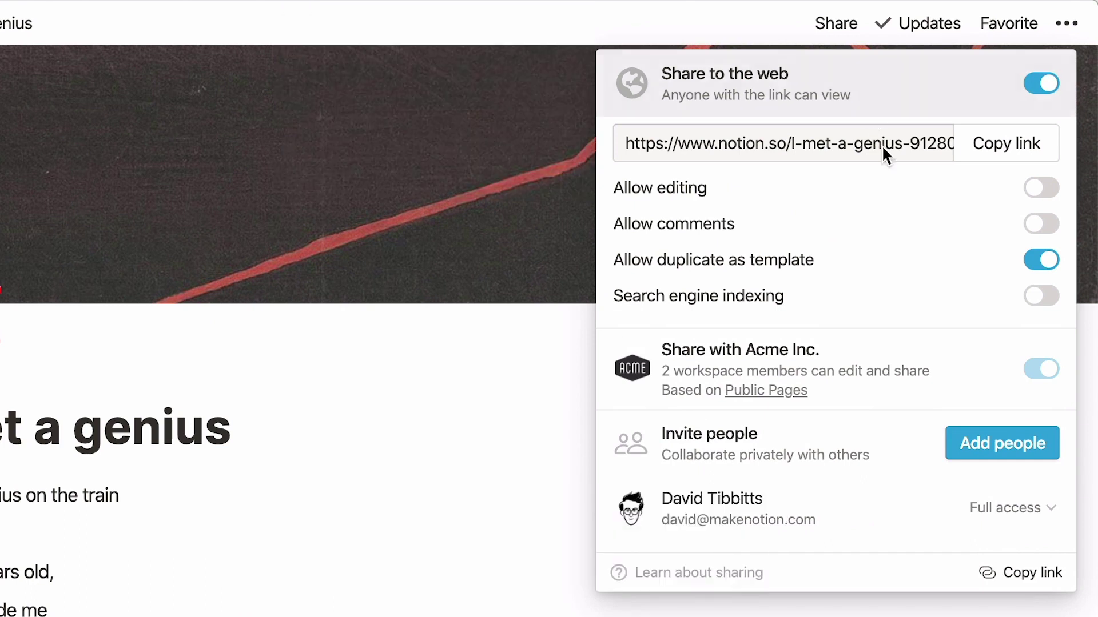
mouse_move(908, 298)
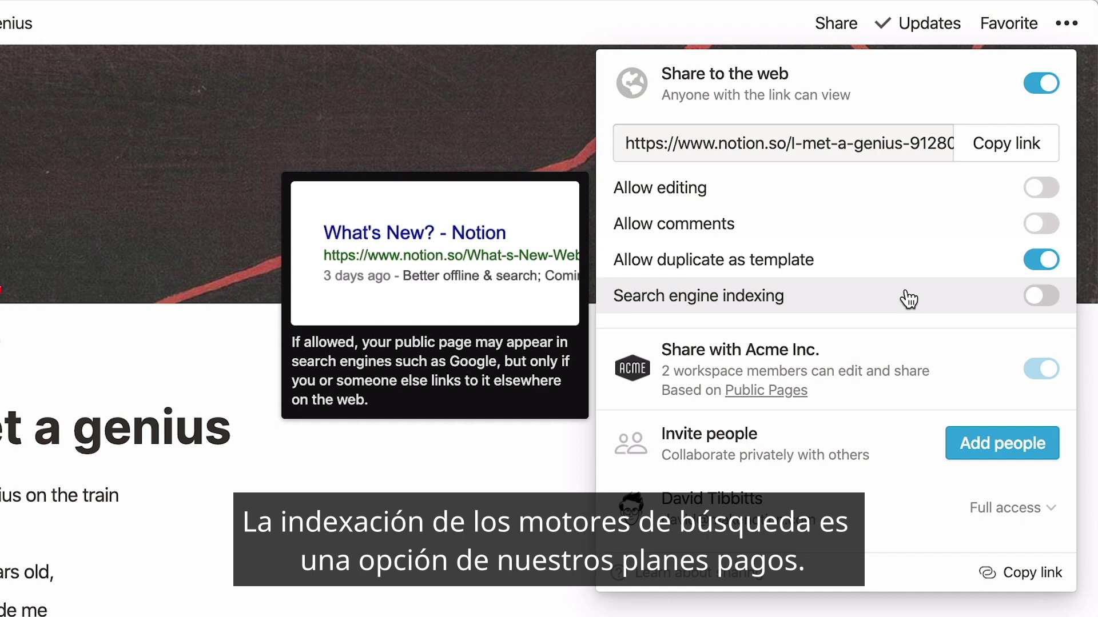
left_click(1043, 299)
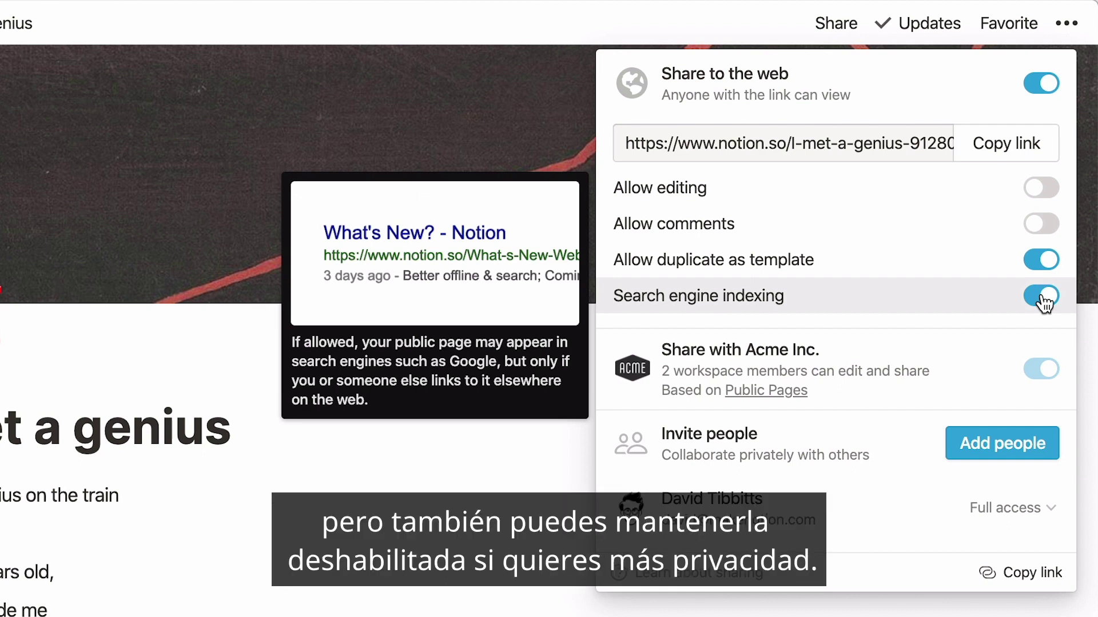
Step: Disable search engine indexing and allow comments and editing for anyone with the link
left_click(1042, 296)
mouse_move(1047, 276)
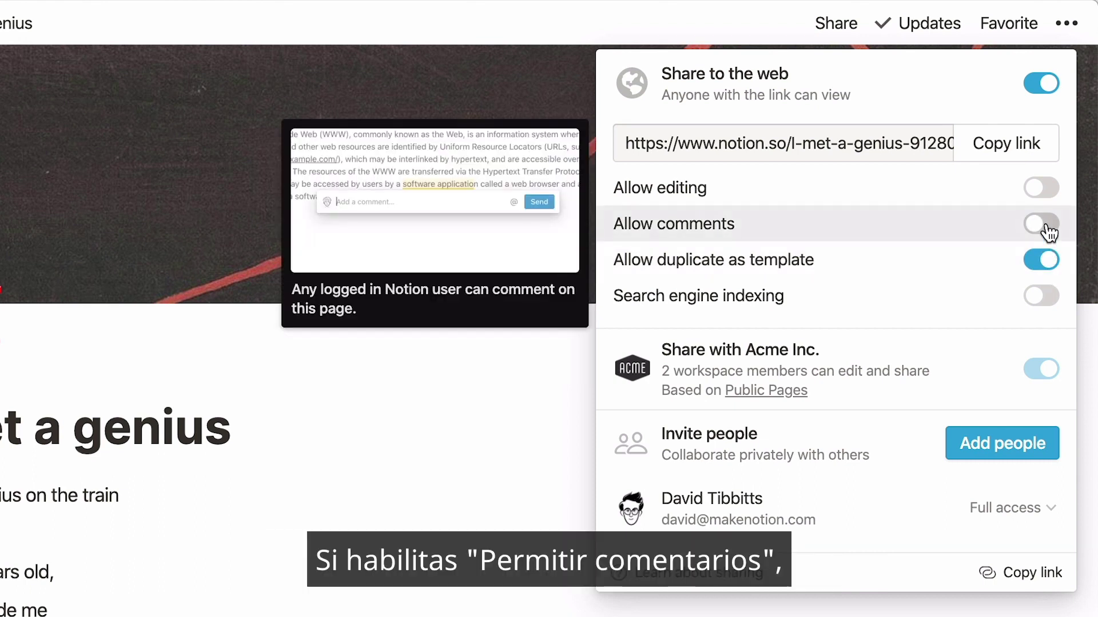
left_click(1048, 229)
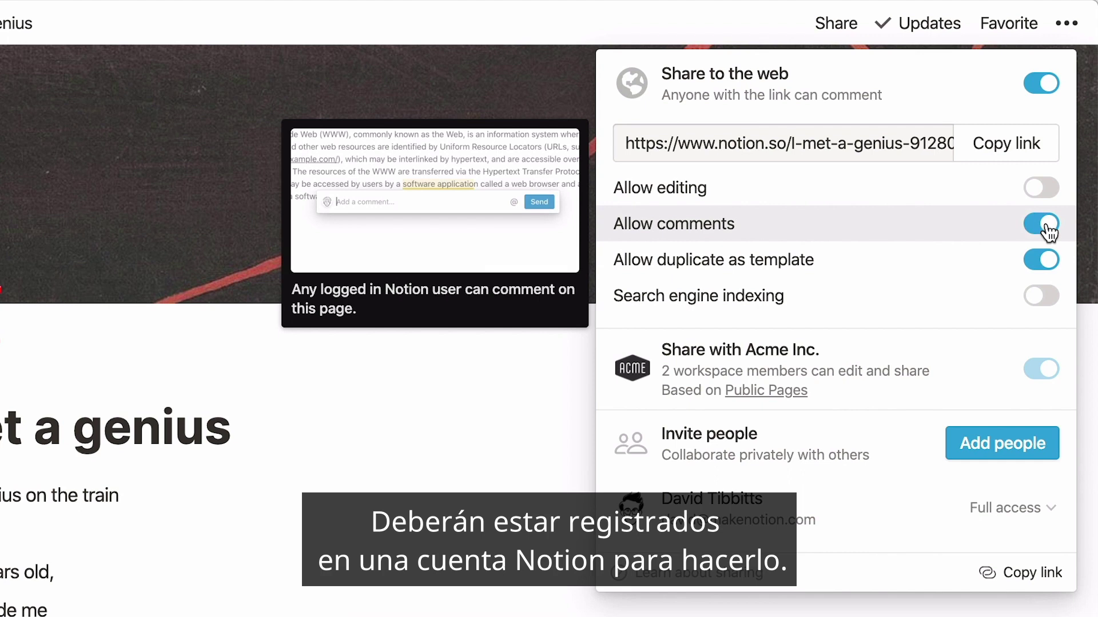
left_click(1046, 195)
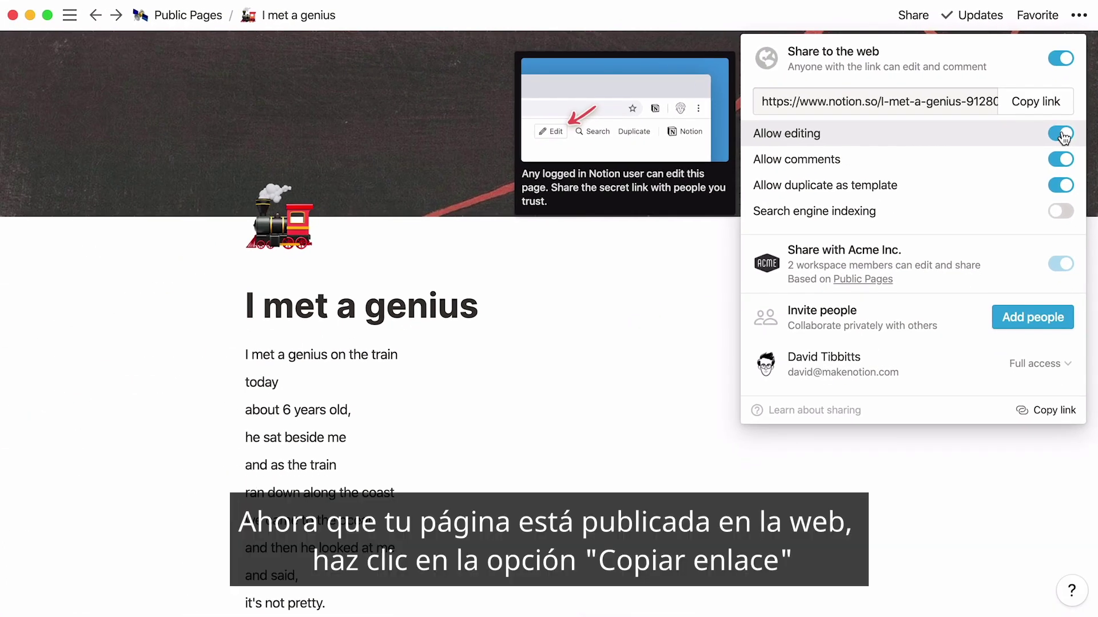
Step: Copy the public link, load it in a new Safari tab, and review the published poem page
left_click(1047, 105)
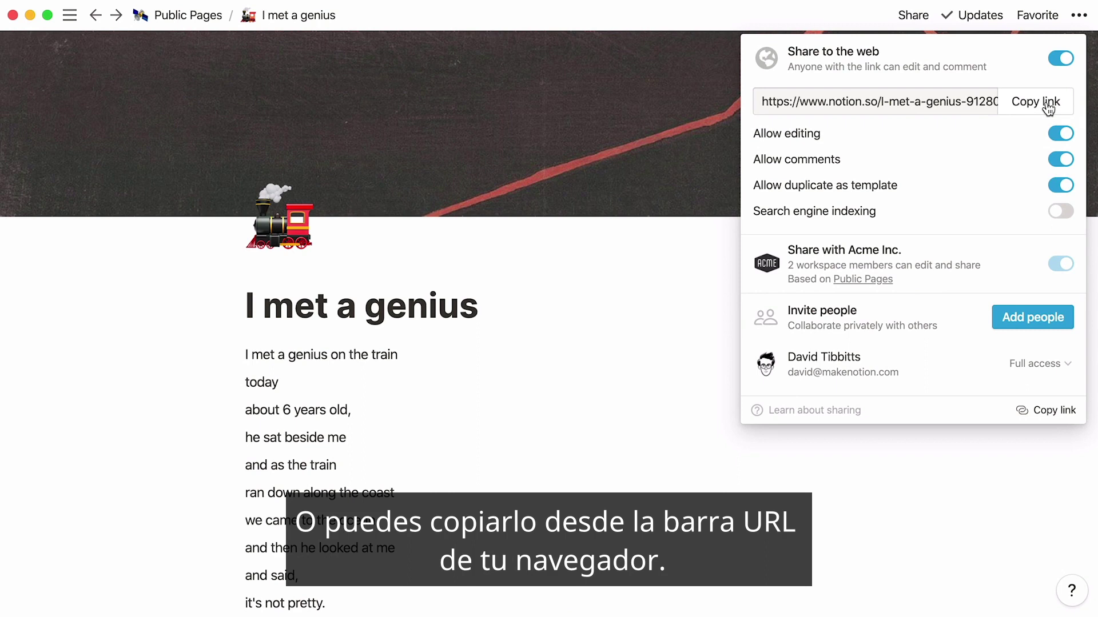
key("super+Tab")
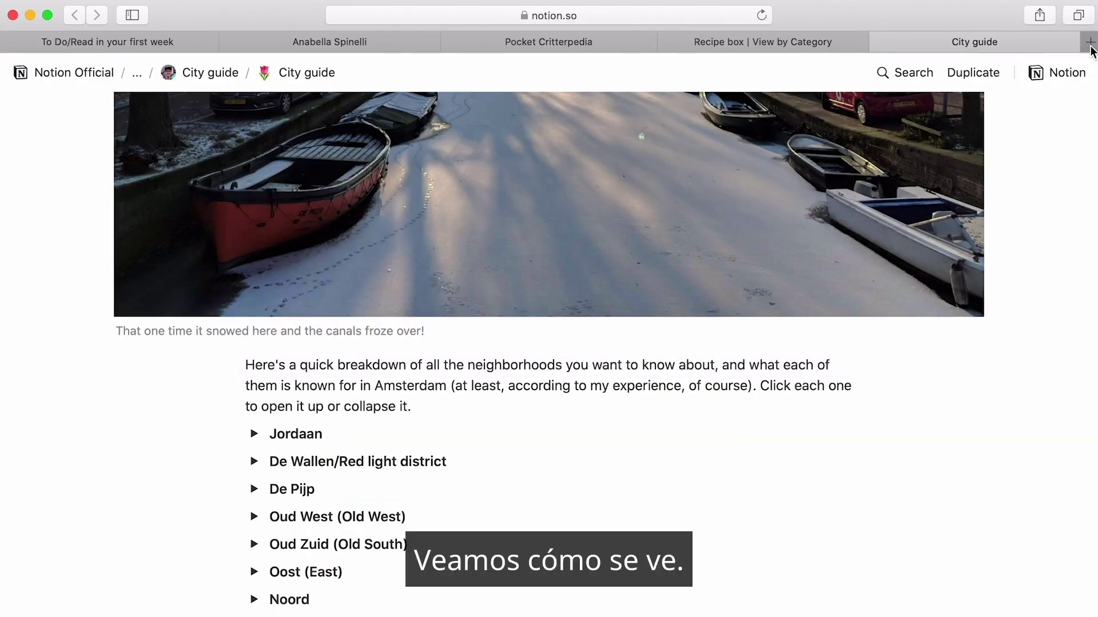
left_click(1089, 42)
key("super+v")
key("Return")
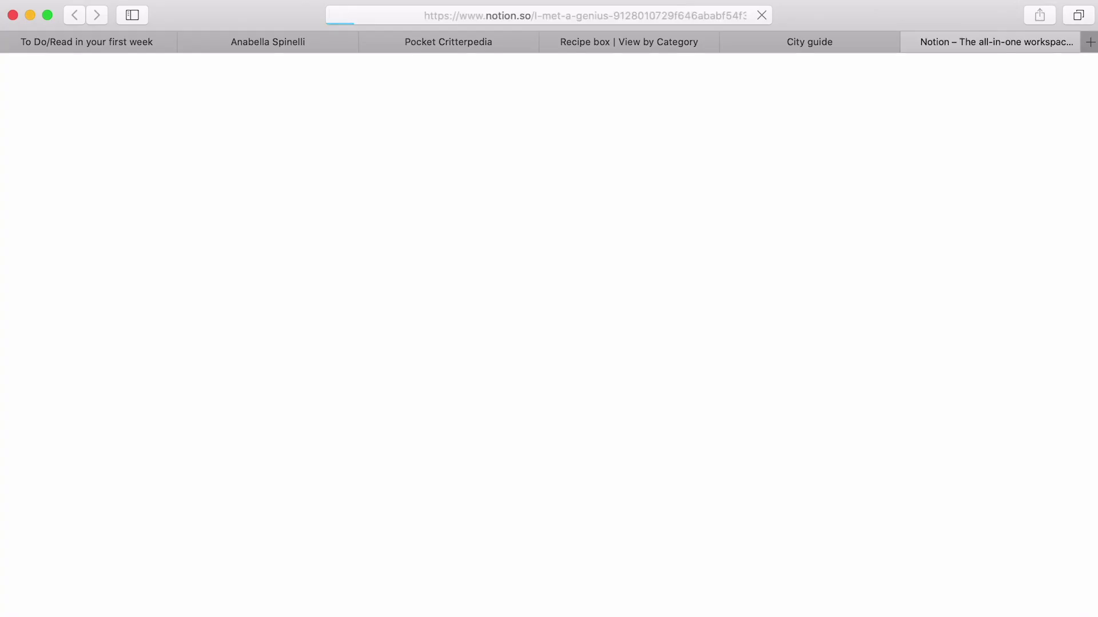
scroll(718, 402, "down", 3)
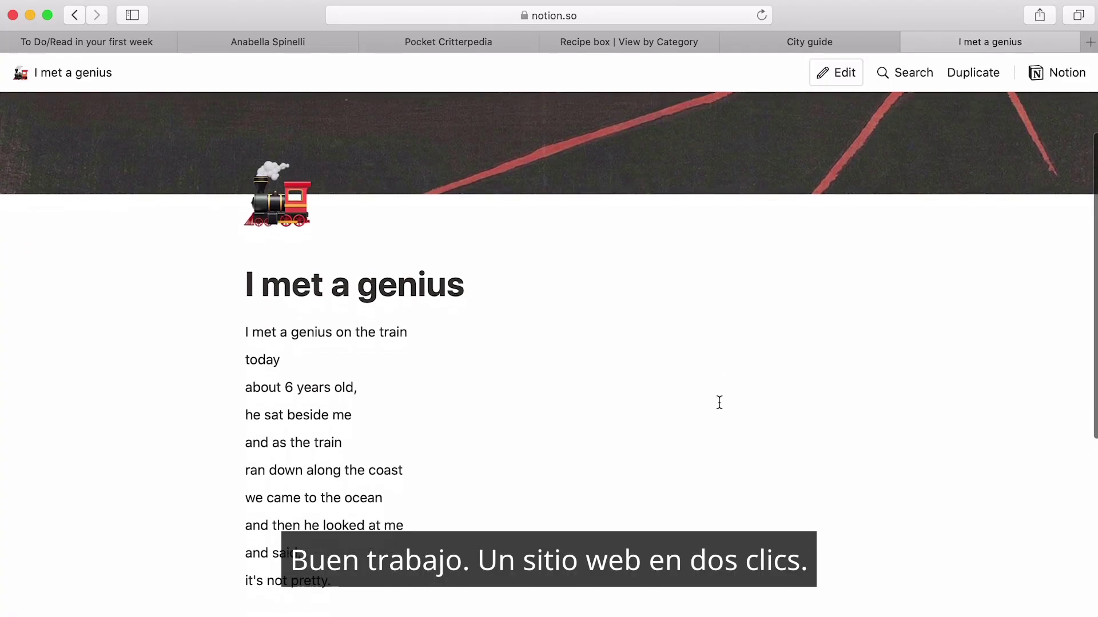
scroll(719, 402, "down", 6)
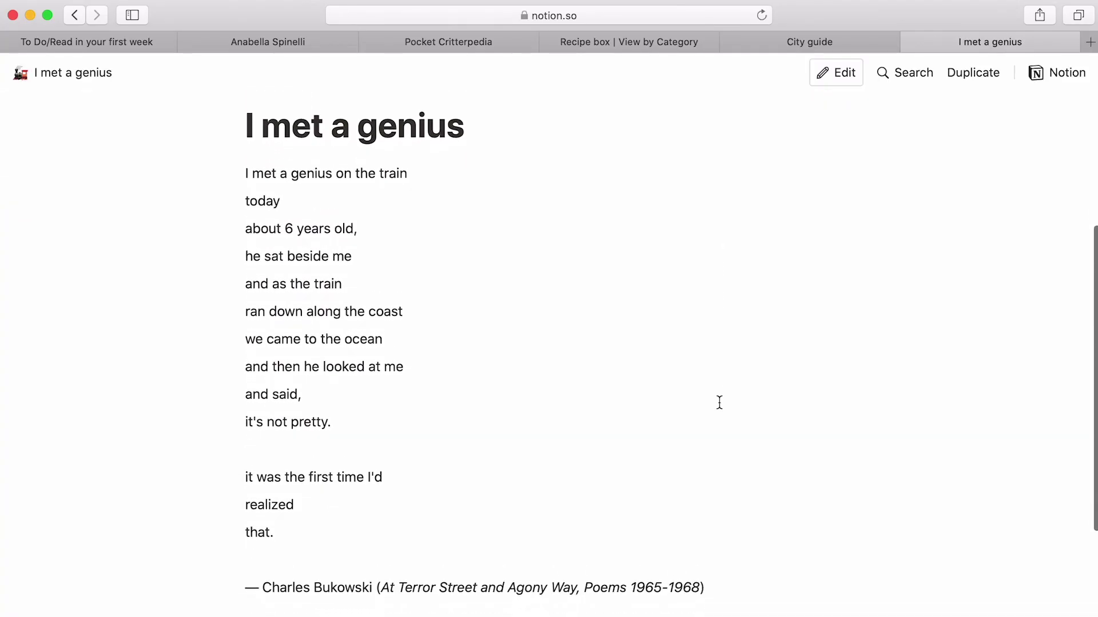
scroll(719, 403, "up", 8)
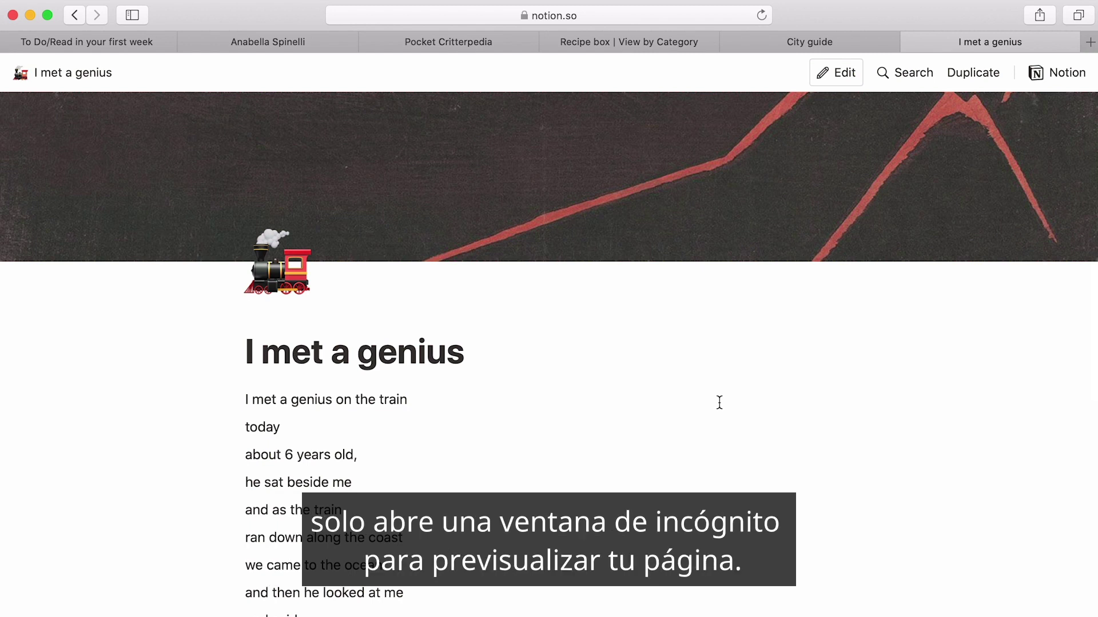
key("super+Tab")
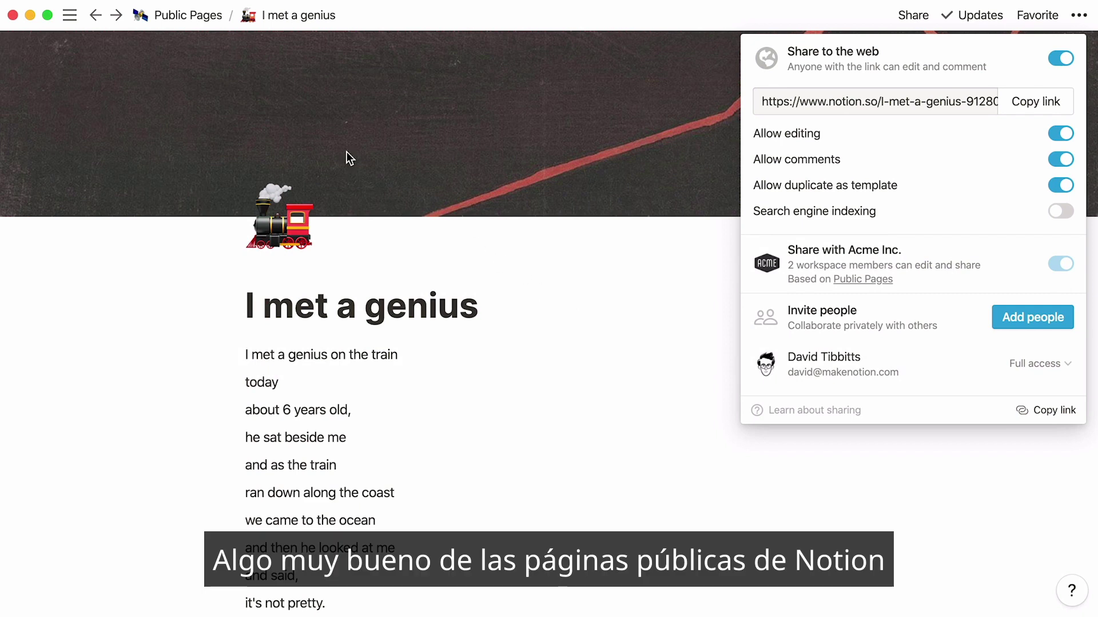
Step: Look over Acme Release Notes, dock the sidebar open, and open the [STAGING AREA] page
left_click(214, 21)
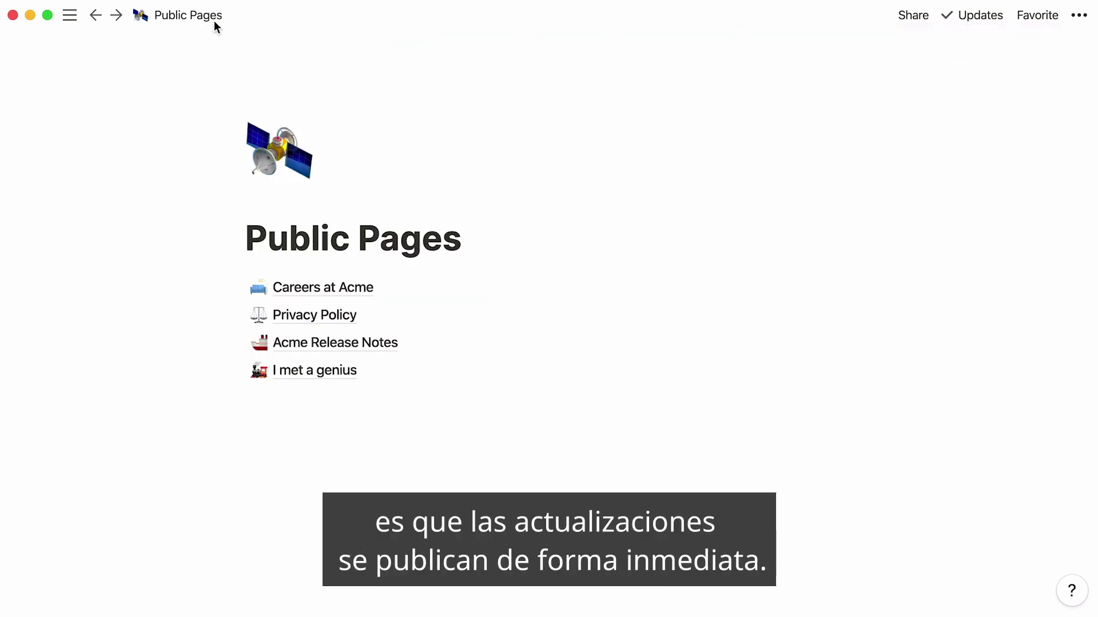
left_click(400, 343)
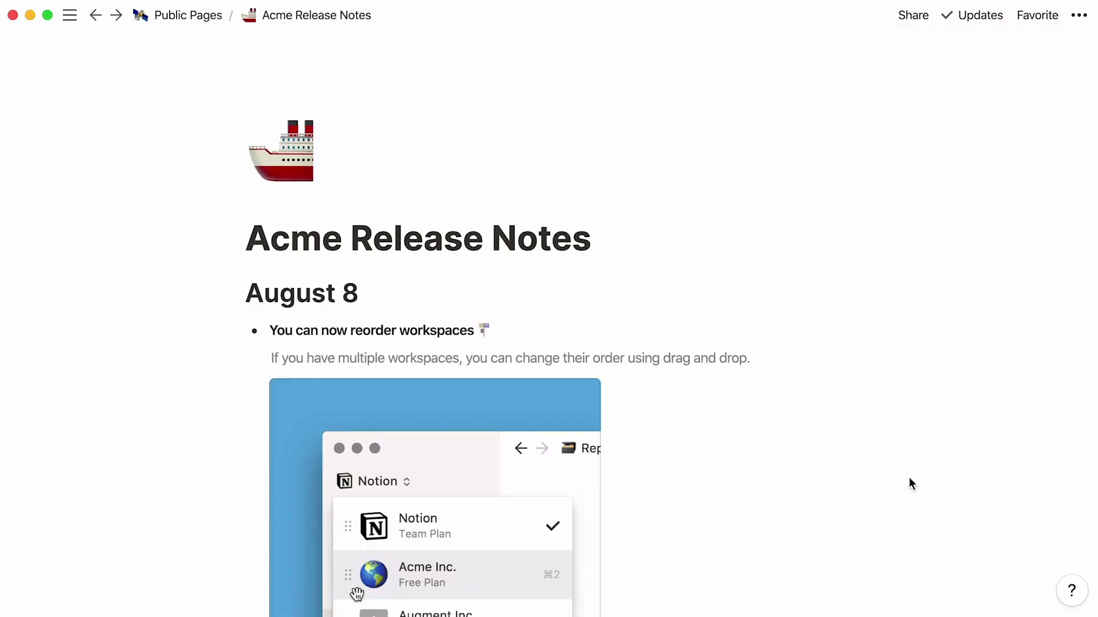
scroll(912, 483, "down", 2)
scroll(909, 479, "down", 6)
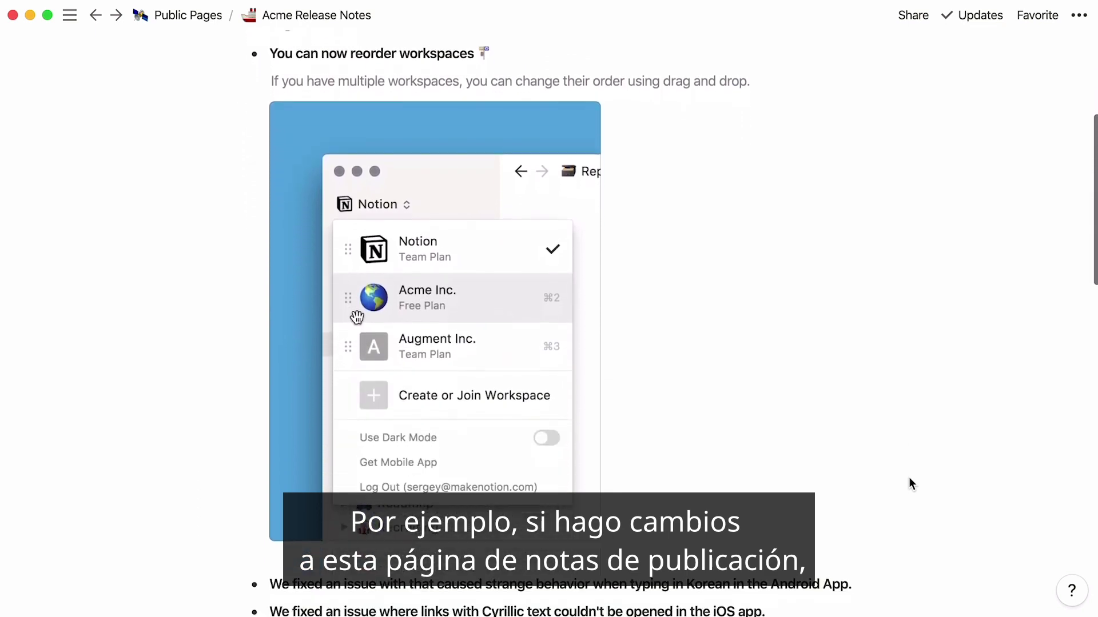
scroll(908, 477, "down", 1)
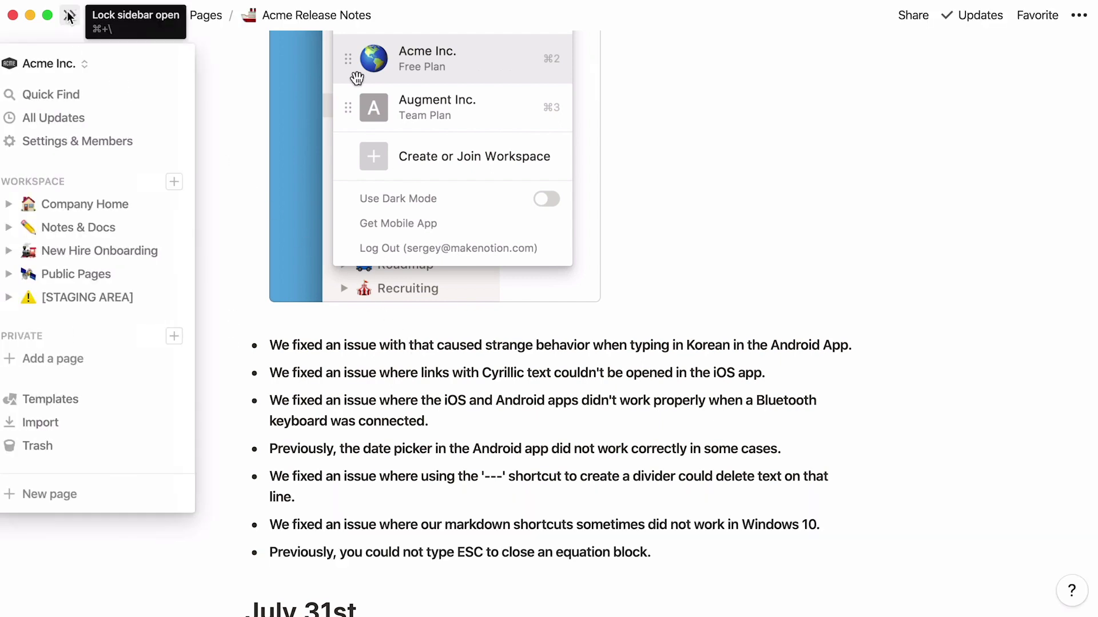
left_click(69, 16)
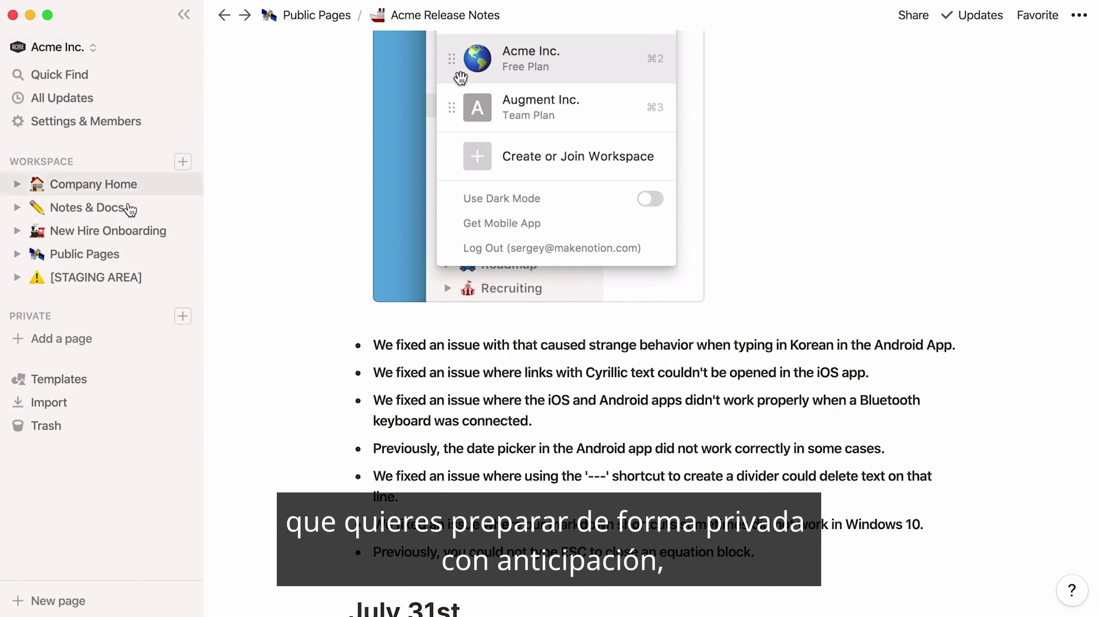
left_click(150, 277)
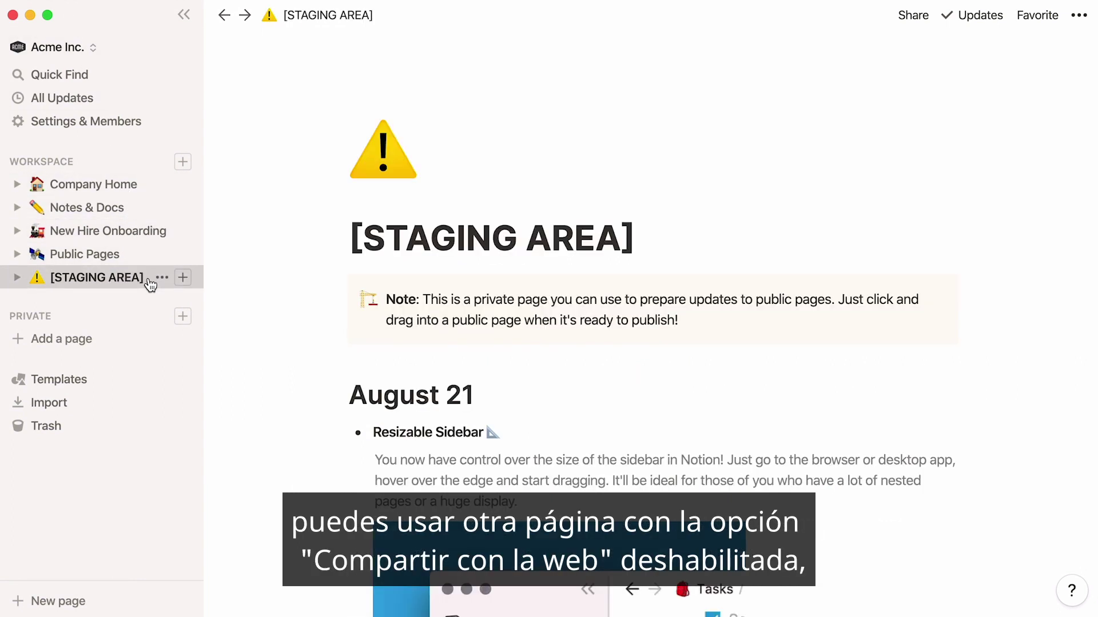
Step: Select the August 21 release-note blocks and drop them onto Acme Release Notes in the sidebar
left_click(19, 255)
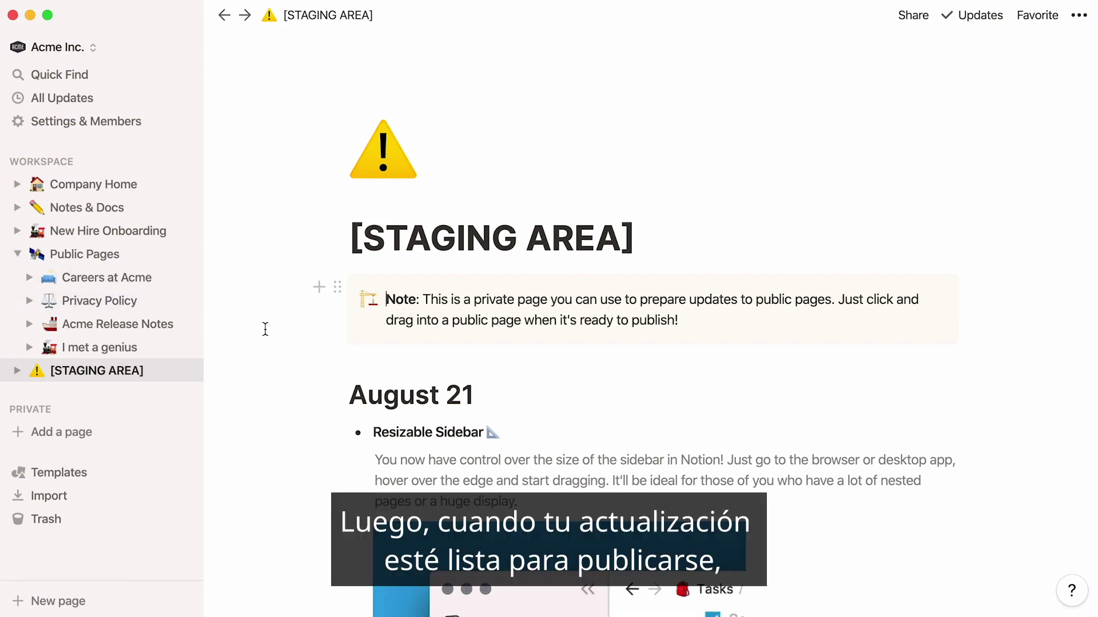
left_click_drag(269, 377, 976, 397)
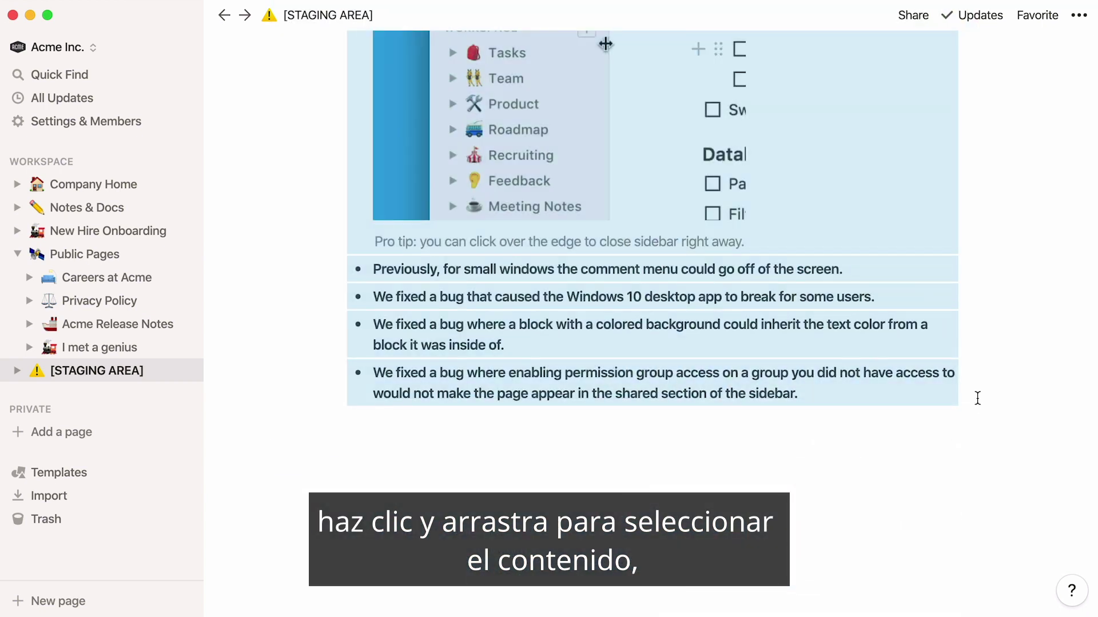
scroll(252, 362, "up", 9)
scroll(254, 362, "up", 1)
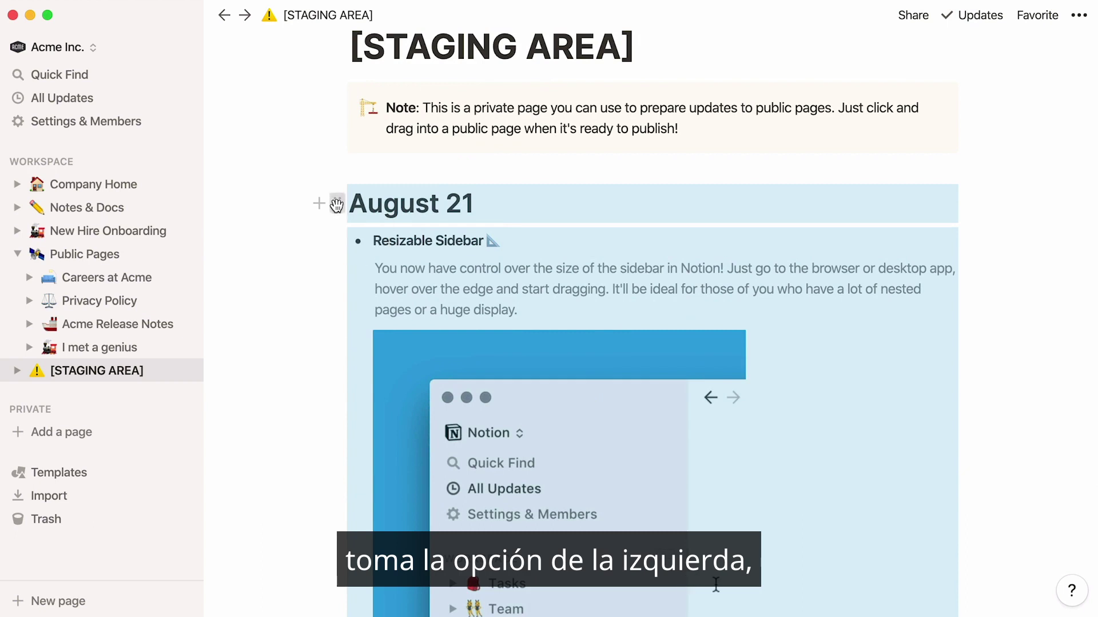
left_click_drag(336, 205, 155, 321)
left_click(155, 322)
Step: Reposition the August 21 notes above the August 8 heading
scroll(260, 374, "down", 20)
left_click_drag(269, 339, 820, 438)
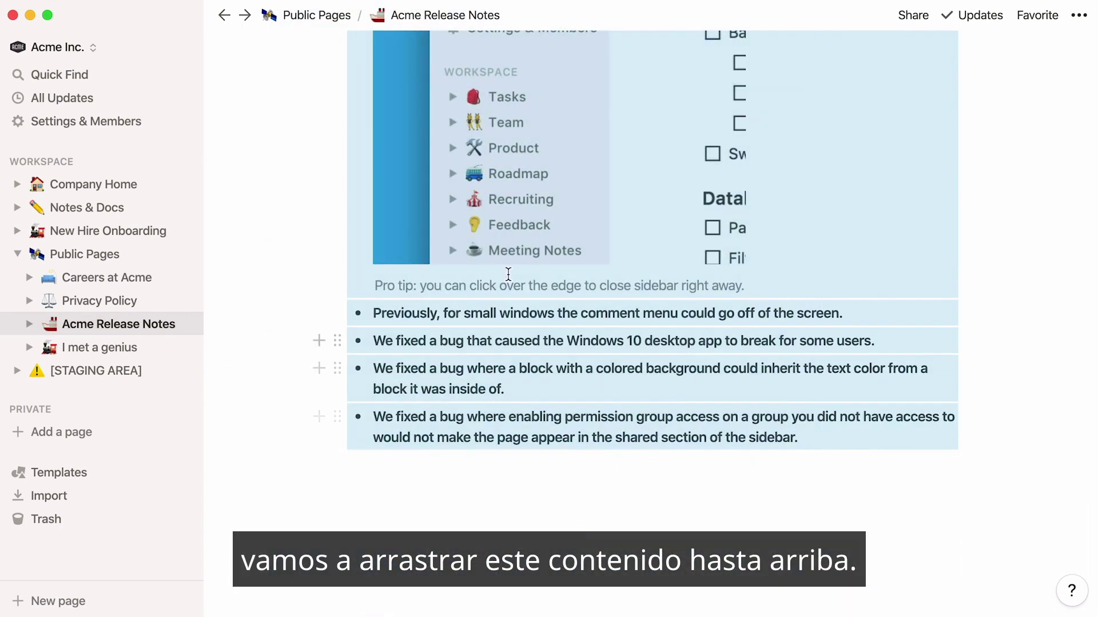
scroll(252, 146, "up", 6)
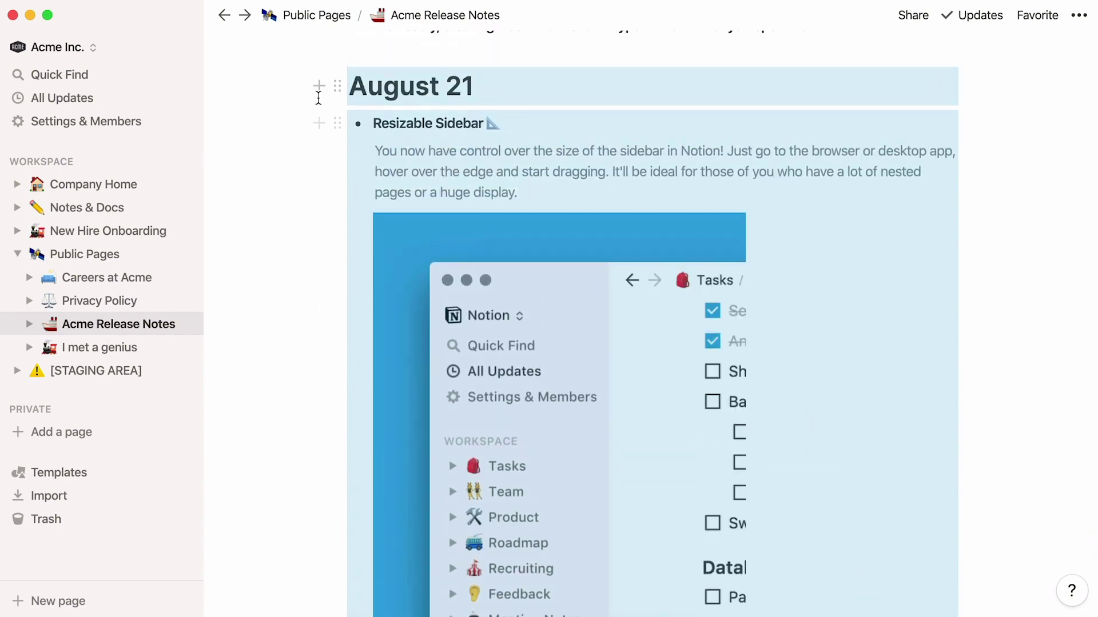
left_click_drag(335, 88, 336, 177)
Step: Turn on Page lock for Acme Release Notes from the page options menu
left_click(269, 215)
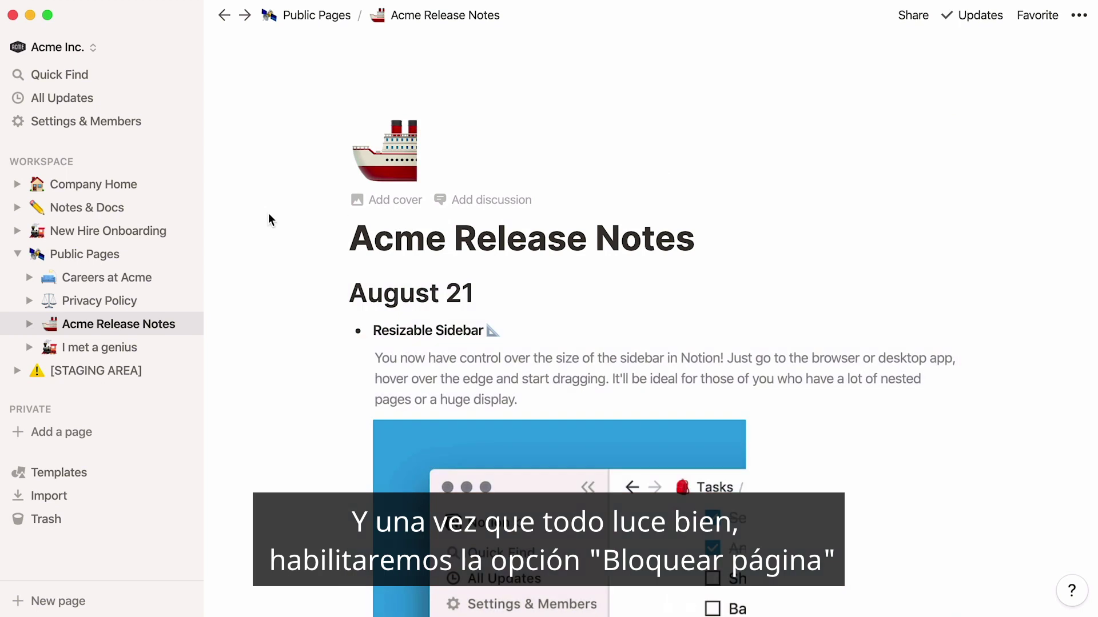
left_click(1078, 17)
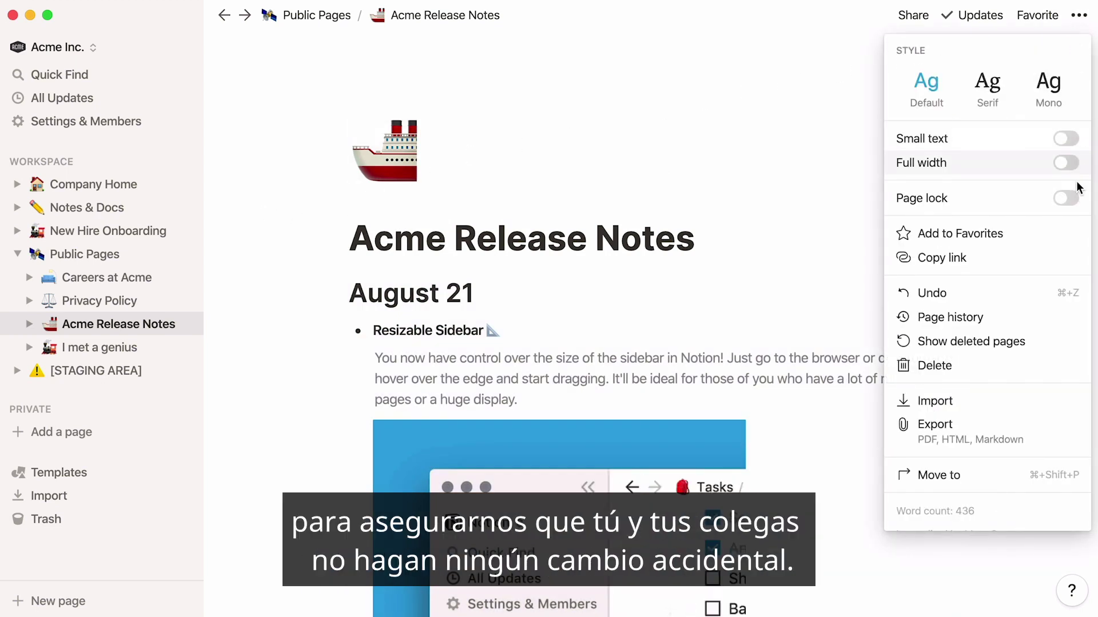
left_click(1061, 197)
left_click(831, 225)
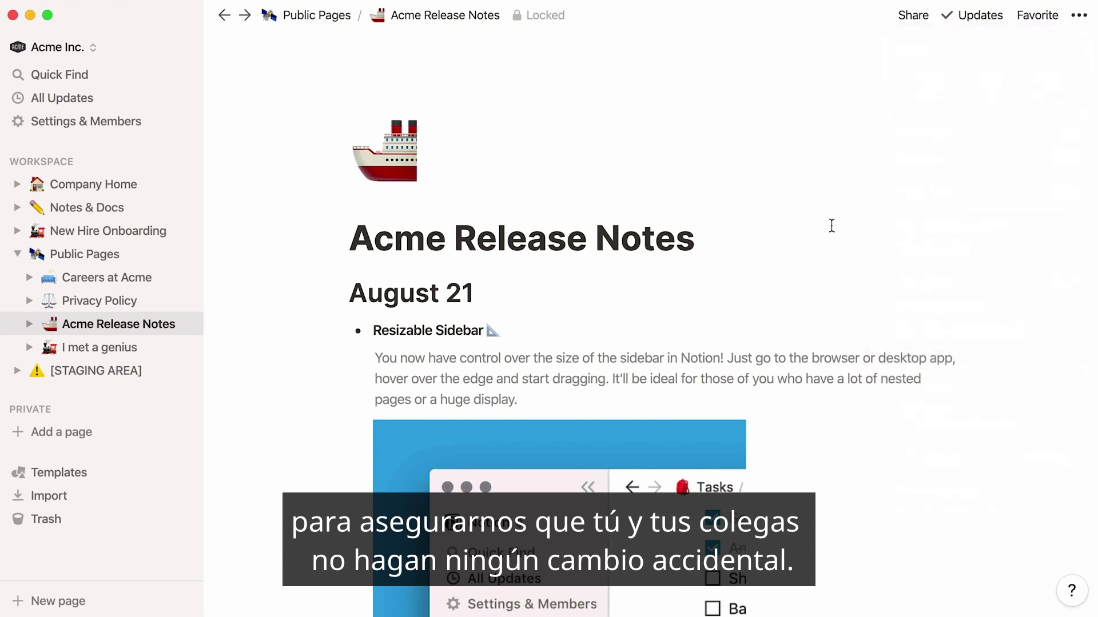